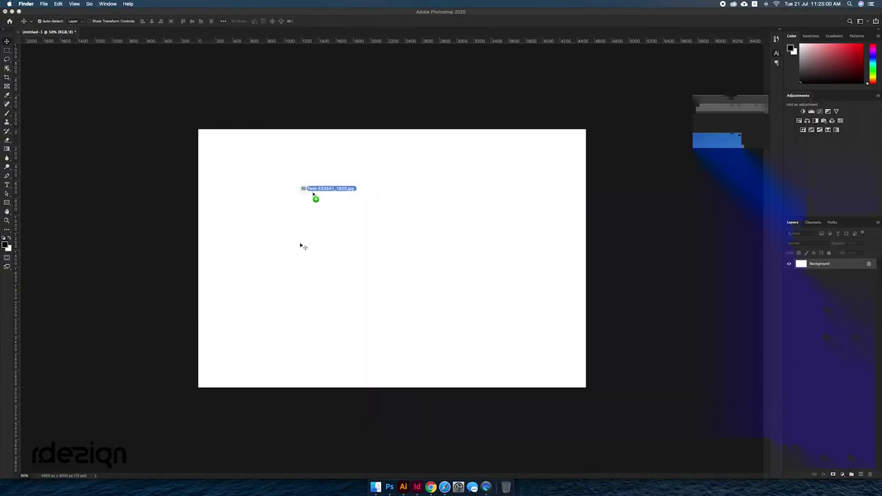
Step: Place the cloudy sky-and-field photo and mask out its brown field, leaving only the sky
{"action": "mouse_move", "coordinate": [313, 195]}
{"action": "left_mouse_down"}
{"action": "mouse_move", "coordinate": [482, 196]}
{"action": "mouse_move", "coordinate": [592, 136]}
{"action": "left_mouse_up"}
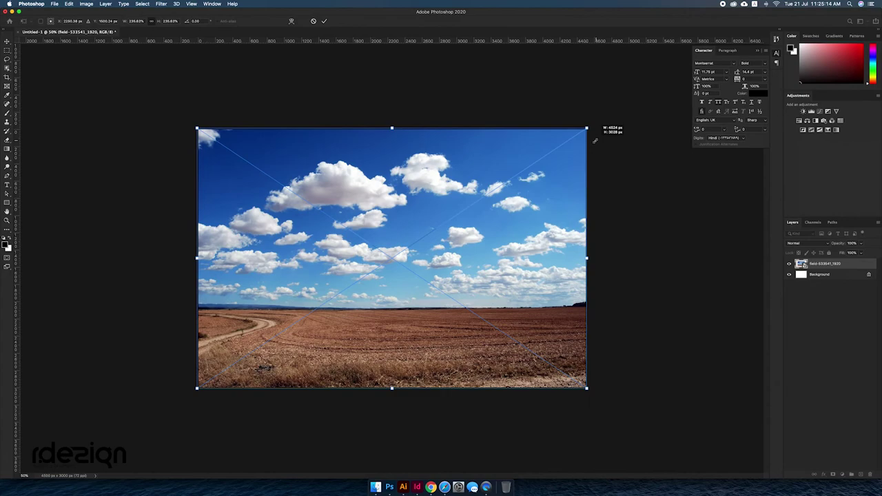
{"action": "key", "text": "Return"}
{"action": "mouse_move", "coordinate": [272, 314]}
{"action": "left_mouse_down"}
{"action": "mouse_move", "coordinate": [524, 386]}
{"action": "mouse_move", "coordinate": [203, 379]}
{"action": "left_mouse_up"}
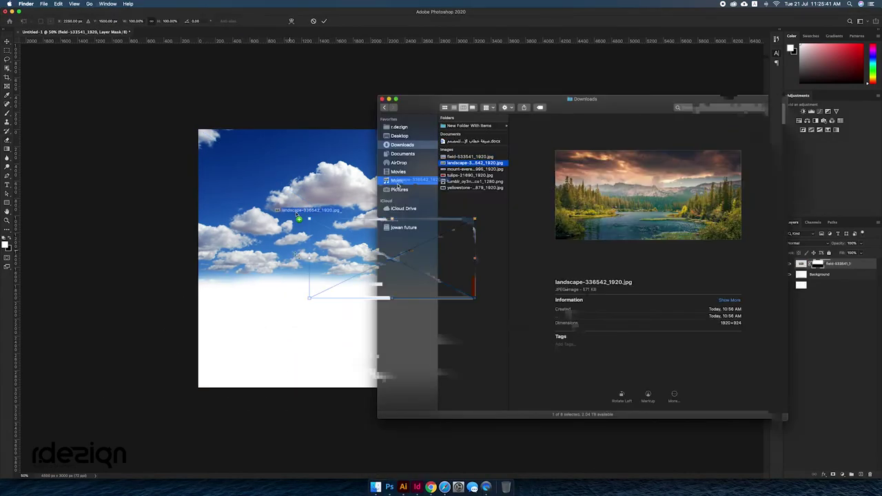
Step: Bring in the forest-lake landscape and blend it under the blue clouds, removing the pink horizon haze
{"action": "left_click_drag", "start_coordinate": [298, 218], "coordinate": [593, 190]}
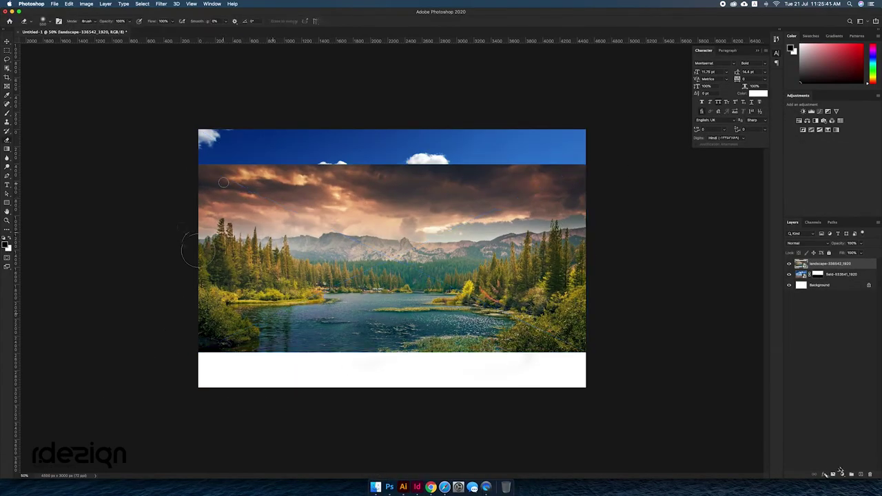
{"action": "left_click_drag", "start_coordinate": [277, 167], "coordinate": [457, 175]}
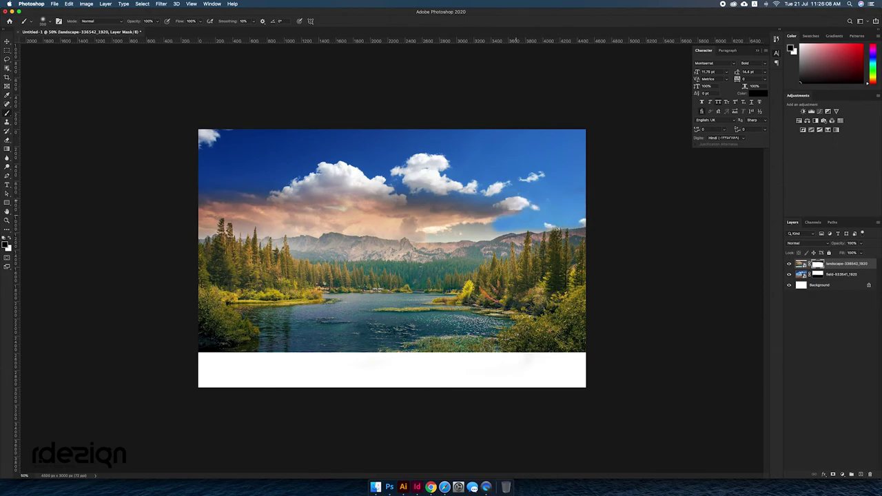
{"action": "left_click_drag", "start_coordinate": [441, 227], "coordinate": [200, 220]}
{"action": "key", "text": "l"}
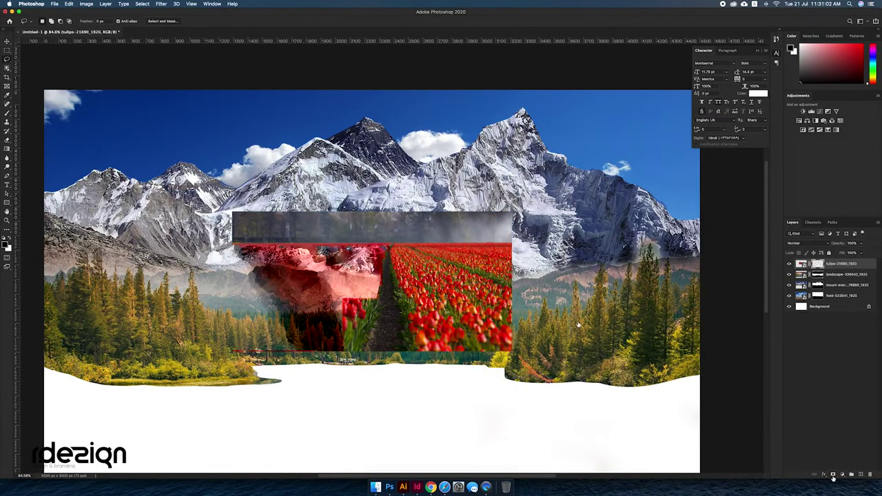
Step: Mask the tulips to the lasso selection, then duplicate, flip horizontally and reposition the copy
{"action": "left_click", "coordinate": [832, 475]}
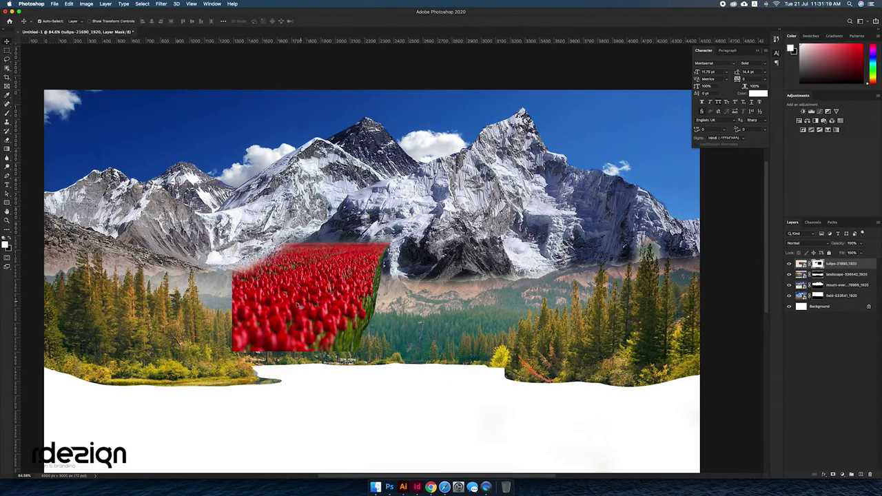
{"action": "key", "text": "super+alt+t"}
{"action": "left_click_drag", "start_coordinate": [310, 296], "coordinate": [440, 297]}
{"action": "right_click", "coordinate": [521, 294]}
{"action": "left_click", "coordinate": [541, 401]}
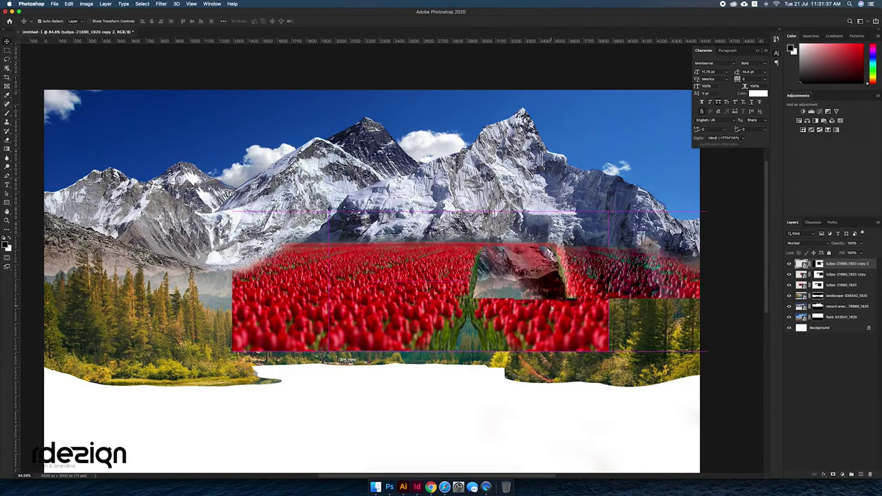
{"action": "left_click_drag", "start_coordinate": [620, 299], "coordinate": [522, 299]}
{"action": "key", "text": "Return"}
Step: Resize the tulip layers and move a copy right to fill the gap
{"action": "key", "text": "b"}
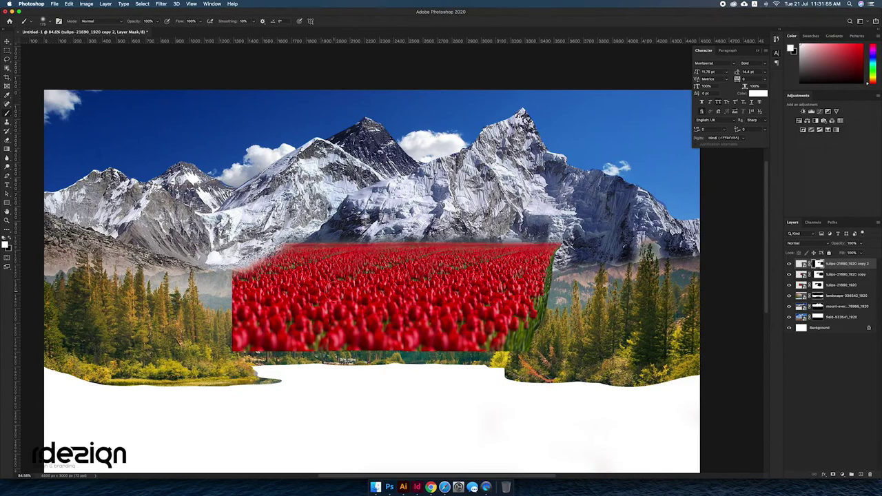
{"action": "key", "text": "super+minus"}
{"action": "key", "text": "super+minus"}
{"action": "key", "text": "super+minus"}
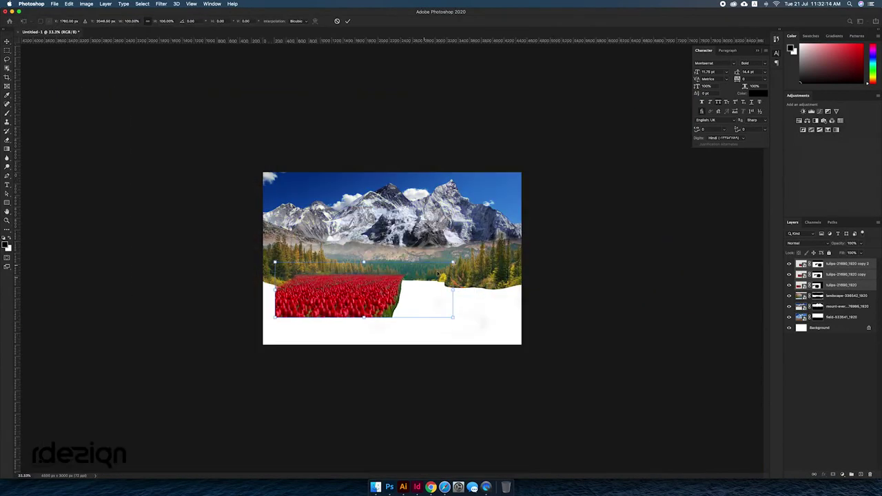
{"action": "key", "text": "super+t"}
{"action": "key", "text": "Return"}
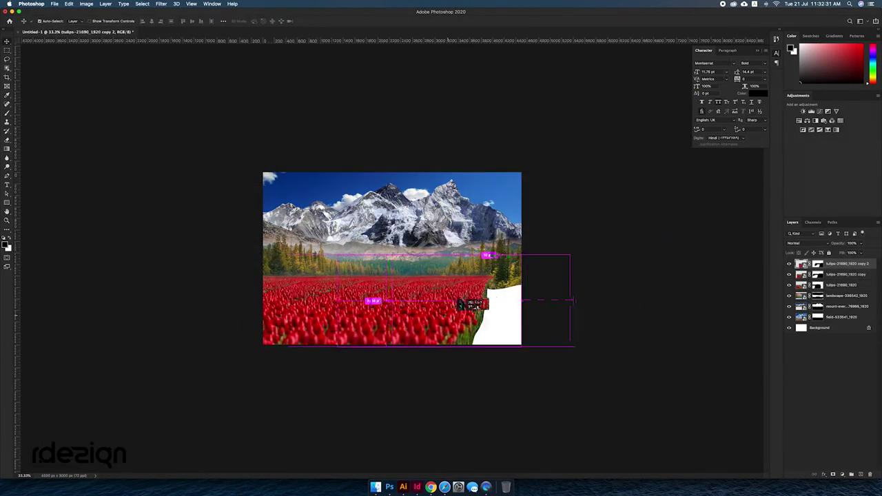
{"action": "mouse_move", "coordinate": [410, 289]}
{"action": "left_mouse_down"}
{"action": "mouse_move", "coordinate": [461, 328]}
{"action": "mouse_move", "coordinate": [524, 310]}
{"action": "left_mouse_up"}
Step: Add another tulip copy at the right edge, then darken landscape midtones to 0.80 with Levels
{"action": "key", "text": "super+j"}
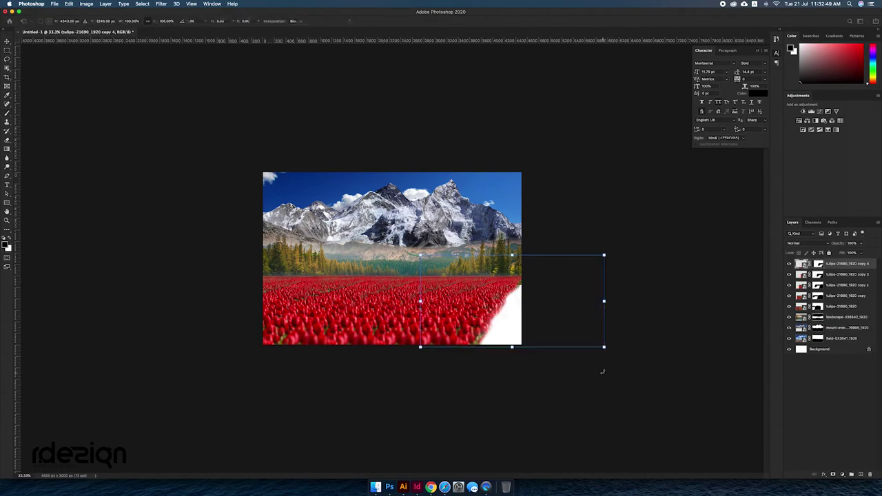
{"action": "key", "text": "b"}
{"action": "mouse_move", "coordinate": [483, 290]}
{"action": "left_mouse_down"}
{"action": "mouse_move", "coordinate": [525, 319]}
{"action": "mouse_move", "coordinate": [471, 344]}
{"action": "left_mouse_up"}
{"action": "key", "text": "super+equal"}
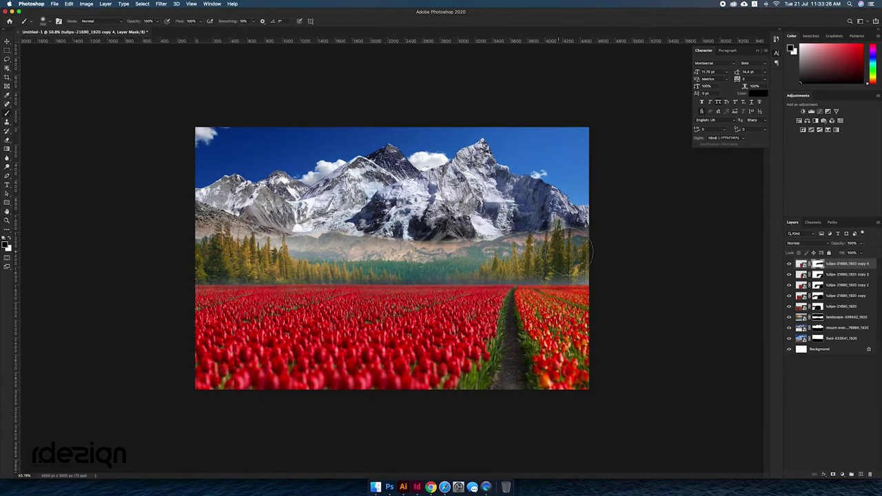
{"action": "key", "text": "super+l"}
{"action": "left_click_drag", "start_coordinate": [544, 239], "coordinate": [551, 239]}
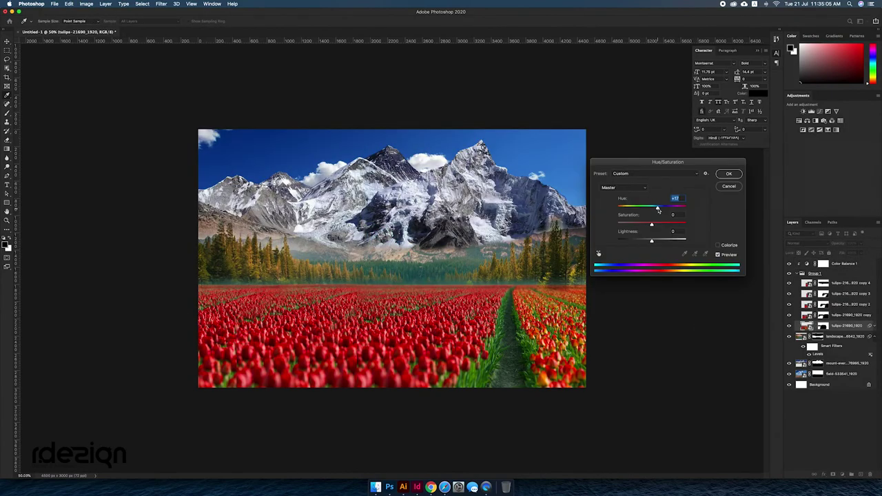
Step: Shift the tulip group's hue toward magenta with Hue/Saturation
{"action": "left_click_drag", "start_coordinate": [658, 209], "coordinate": [642, 210]}
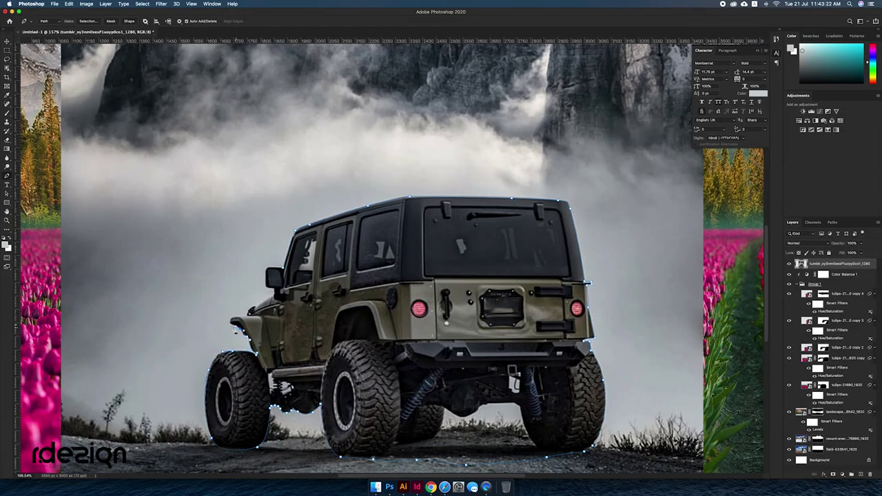
Step: Scale the jeep down, move it to the field's left side and warp it into the tulips
{"action": "scroll", "coordinate": [264, 309], "scroll_direction": "up", "scroll_amount": 5}
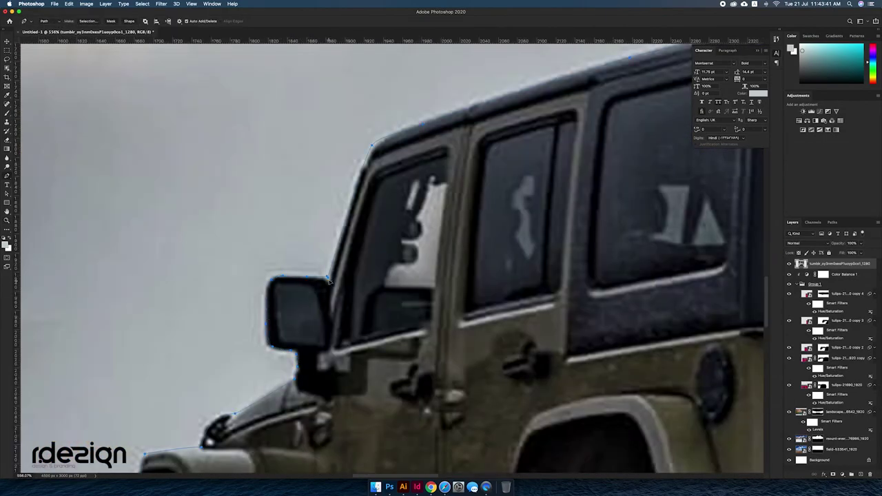
{"action": "key", "text": "ctrl+0"}
{"action": "key", "text": "ctrl+t"}
{"action": "mouse_move", "coordinate": [393, 351]}
{"action": "left_mouse_down"}
{"action": "mouse_move", "coordinate": [379, 355]}
{"action": "mouse_move", "coordinate": [267, 257]}
{"action": "left_mouse_up"}
{"action": "left_click_drag", "start_coordinate": [374, 324], "coordinate": [330, 321]}
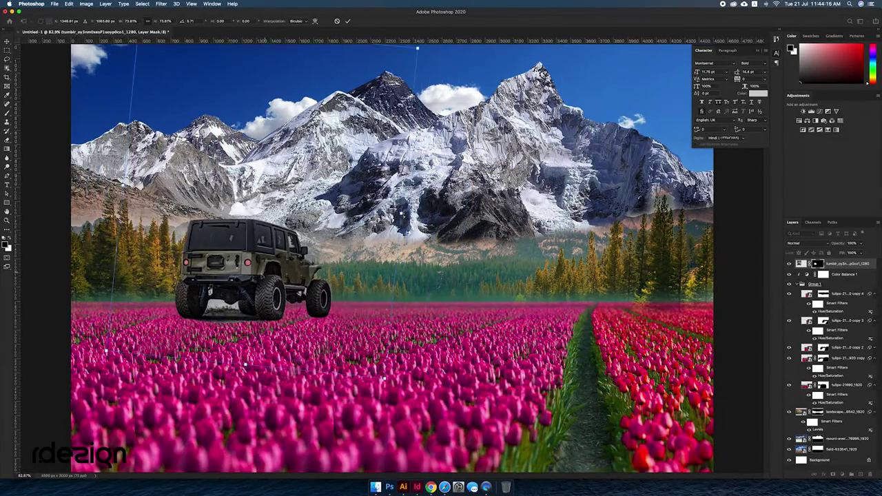
{"action": "left_click", "coordinate": [315, 20]}
{"action": "left_click_drag", "start_coordinate": [377, 398], "coordinate": [372, 387]}
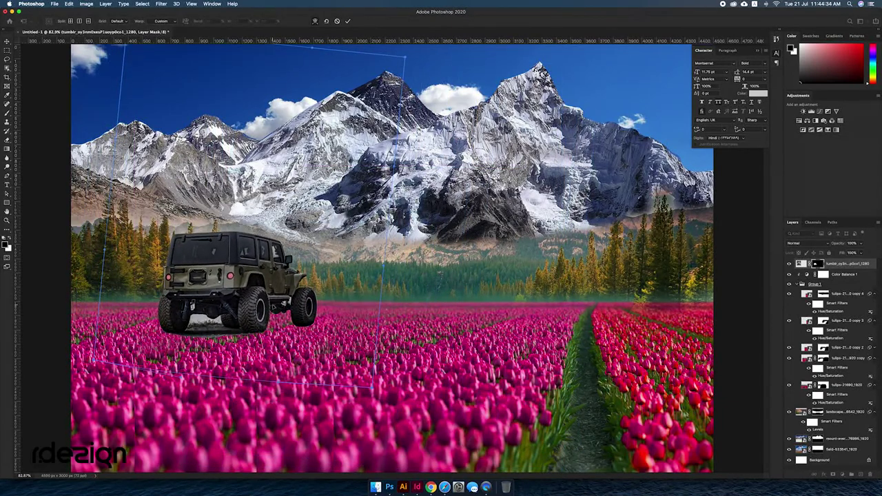
Step: Apply a Hue/Saturation change to the jeep and pick the Foliage Mix 2 brush
{"action": "key", "text": "ctrl+u"}
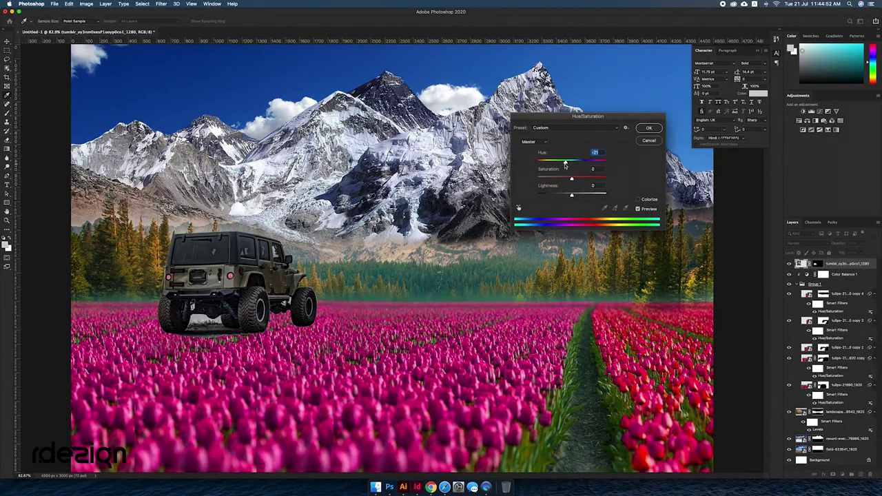
{"action": "key", "text": "Return"}
{"action": "key", "text": "b"}
{"action": "right_click", "coordinate": [266, 334]}
{"action": "right_click", "coordinate": [388, 132]}
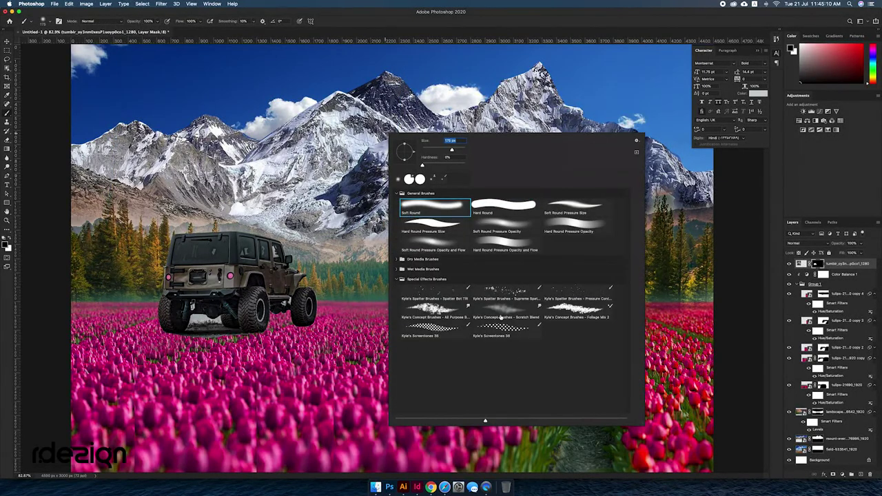
{"action": "double_click", "coordinate": [576, 308]}
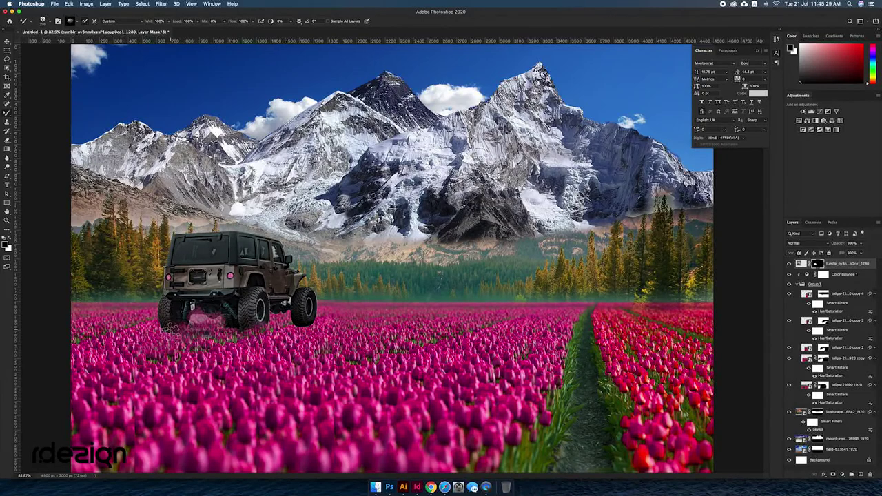
{"action": "right_click", "coordinate": [321, 310]}
{"action": "key", "text": "Escape"}
{"action": "right_click", "coordinate": [323, 310]}
{"action": "key", "text": "Escape"}
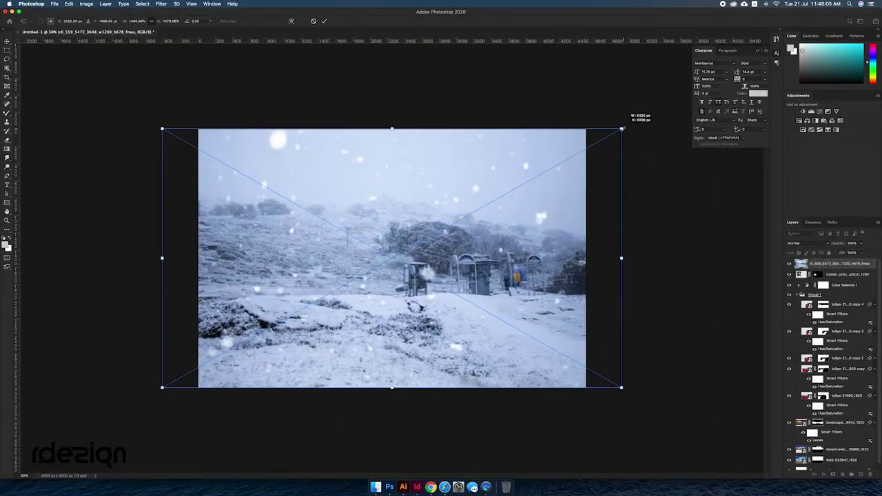
Step: Preview blend modes on the snow layer, then search the web for 'snow smoke' images
{"action": "left_click", "coordinate": [799, 243]}
{"action": "key", "text": "Down"}
{"action": "key", "text": "Down"}
{"action": "key", "text": "Down"}
{"action": "key", "text": "Down"}
{"action": "key", "text": "Down"}
{"action": "key", "text": "Down"}
{"action": "key", "text": "Down"}
{"action": "key", "text": "Down"}
{"action": "key", "text": "Down"}
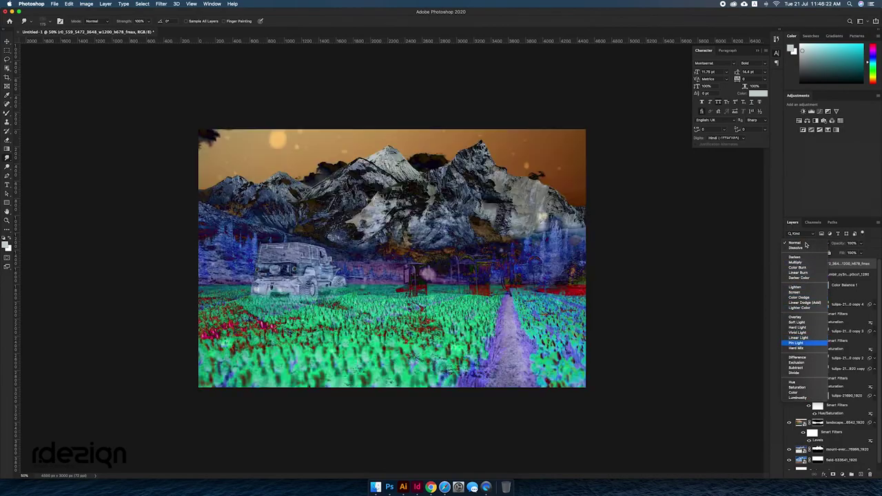
{"action": "key", "text": "Down"}
{"action": "key", "text": "Down"}
{"action": "key", "text": "Down"}
{"action": "key", "text": "Up"}
{"action": "key", "text": "Up"}
{"action": "key", "text": "Up"}
{"action": "key", "text": "Up"}
{"action": "key", "text": "Up"}
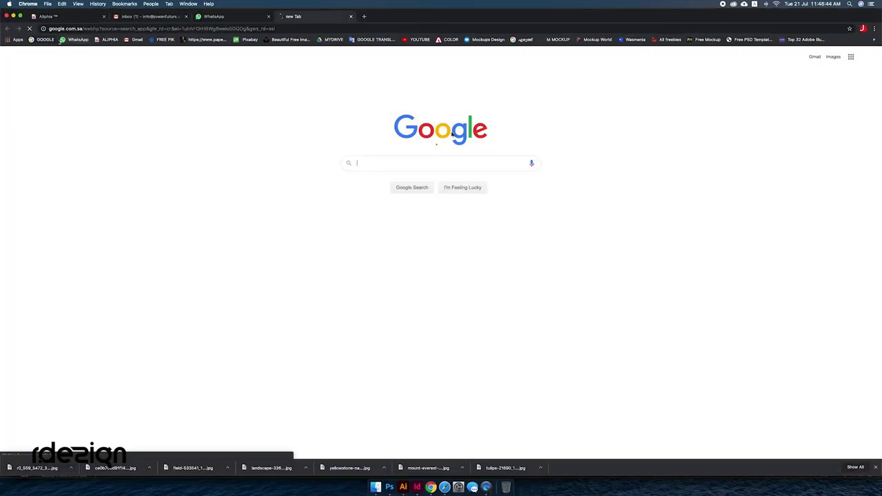
{"action": "type", "text": "snow smoke"}
{"action": "key", "text": "Return"}
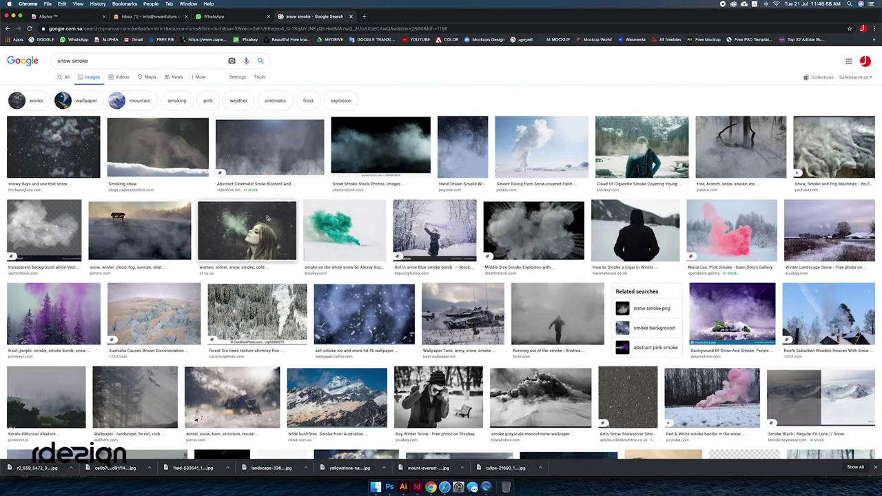
Step: Filter the 'snow smoke' results to Large and preview the frost-smoke winter river photo
{"action": "left_click", "coordinate": [145, 256]}
{"action": "right_click", "coordinate": [730, 181]}
{"action": "left_click", "coordinate": [758, 240]}
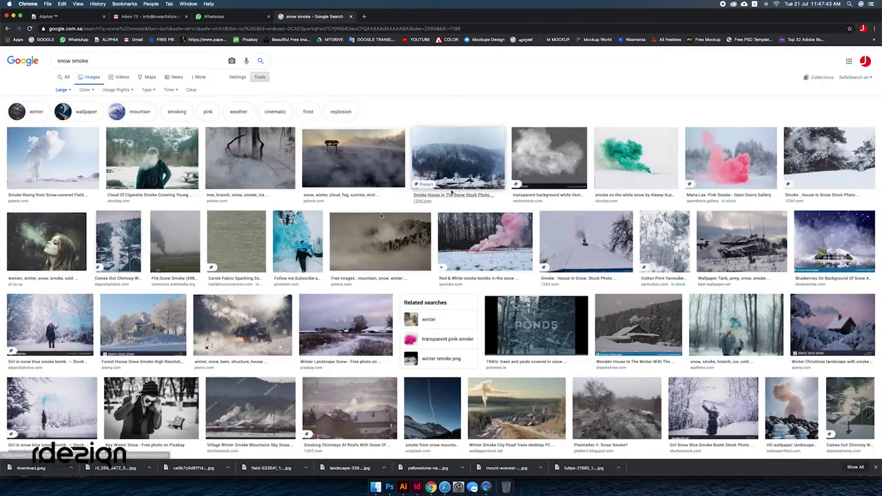
{"action": "left_click", "coordinate": [448, 183]}
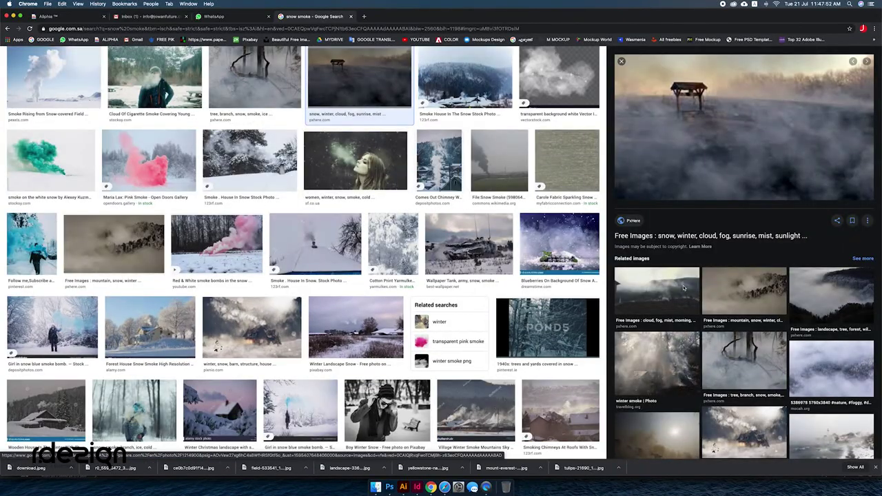
{"action": "left_click", "coordinate": [683, 287]}
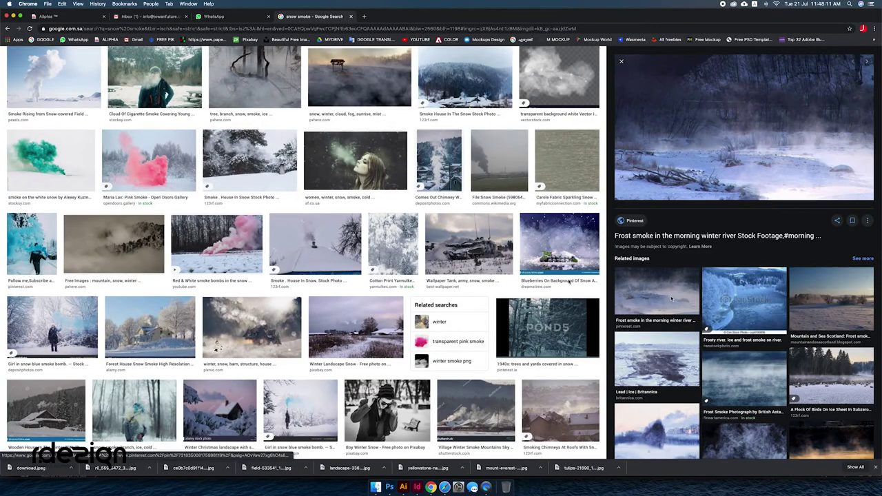
{"action": "left_click", "coordinate": [389, 487]}
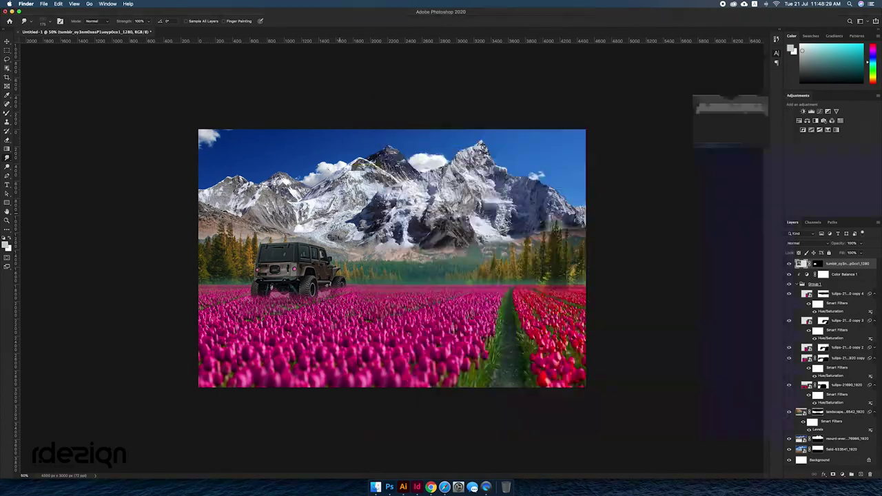
Step: Mask the smoke layer with a soft brush so it clears the mountains and tulip field
{"action": "right_click", "coordinate": [352, 186]}
{"action": "key", "text": "Escape"}
{"action": "left_click_drag", "start_coordinate": [206, 200], "coordinate": [509, 198]}
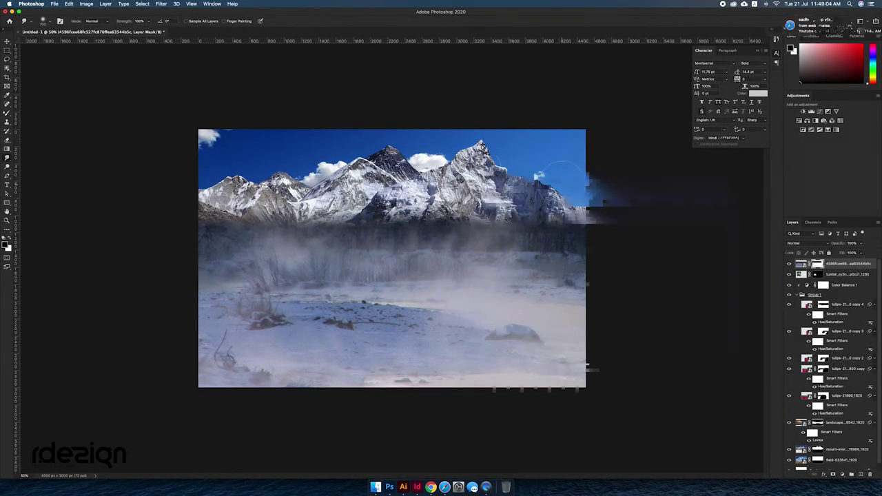
{"action": "left_click_drag", "start_coordinate": [561, 184], "coordinate": [580, 180]}
{"action": "scroll", "coordinate": [436, 237], "scroll_direction": "up", "scroll_amount": 1}
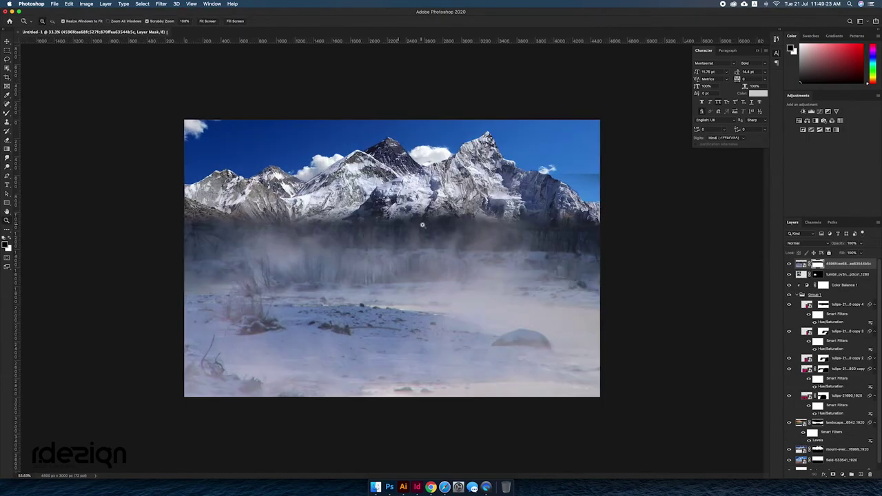
{"action": "key", "text": "b"}
{"action": "left_click_drag", "start_coordinate": [207, 372], "coordinate": [592, 358]}
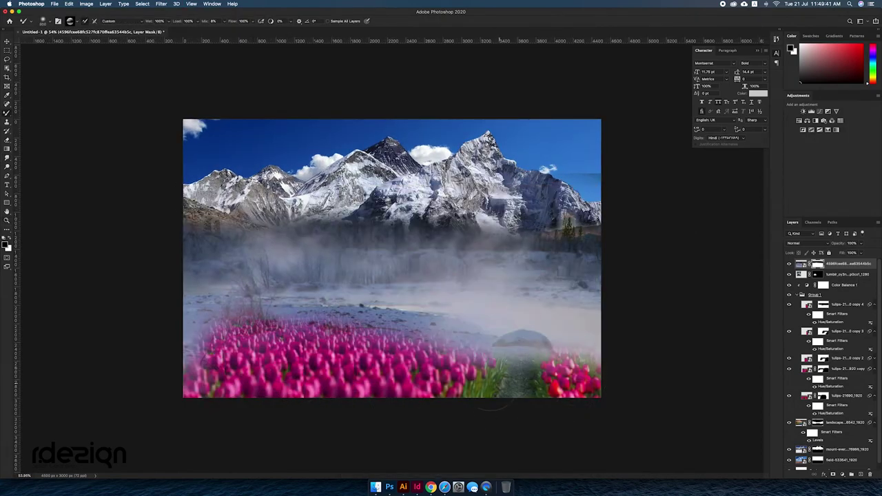
Step: Set the smoke layer's blend mode to Screen
{"action": "key", "text": "v"}
{"action": "left_click", "coordinate": [799, 242]}
{"action": "left_click", "coordinate": [794, 292]}
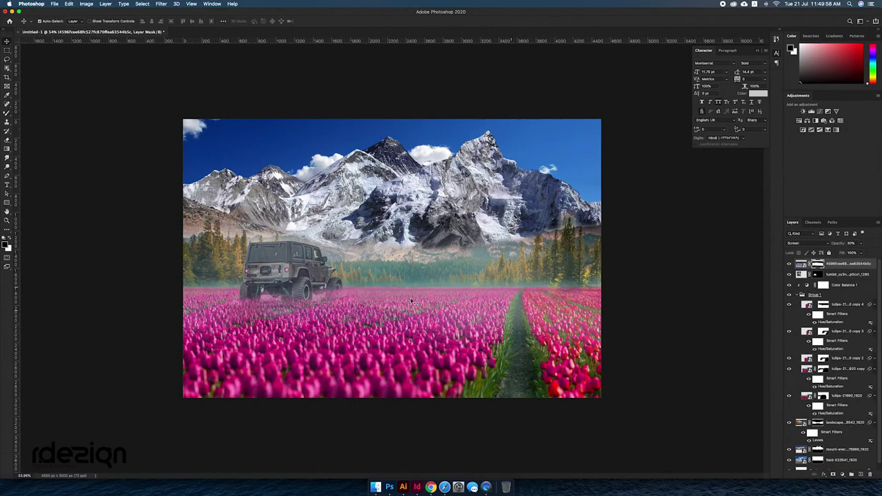
{"action": "key", "text": "ctrl+shift+p"}
Step: Place the Yellowstone winter-lake photo, enlarge it to cover the canvas, and add a layer mask
{"action": "key", "text": "Down"}
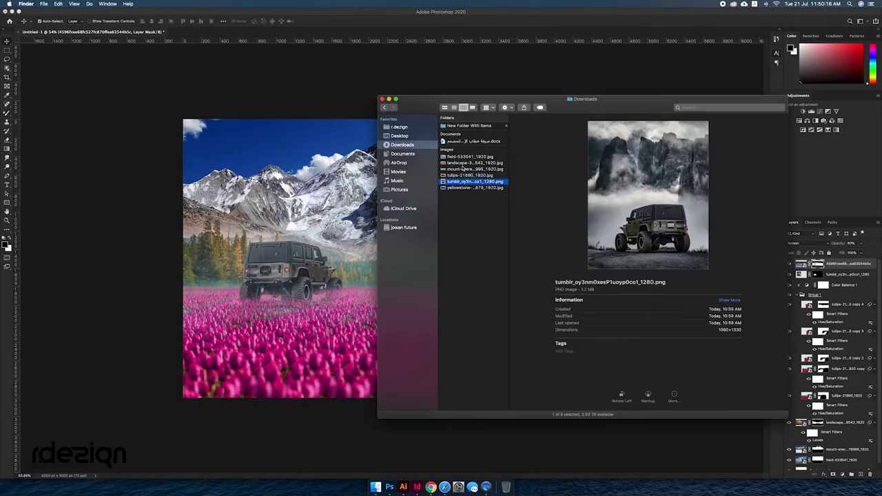
{"action": "key", "text": "Down"}
{"action": "key", "text": "Return"}
{"action": "left_click_drag", "start_coordinate": [608, 185], "coordinate": [658, 189]}
{"action": "key", "text": "Return"}
{"action": "left_click", "coordinate": [833, 474]}
{"action": "key", "text": "b"}
Step: Mask the lake photo away over the tulips, revealing the jeep and forest
{"action": "left_click_drag", "start_coordinate": [241, 310], "coordinate": [482, 358]}
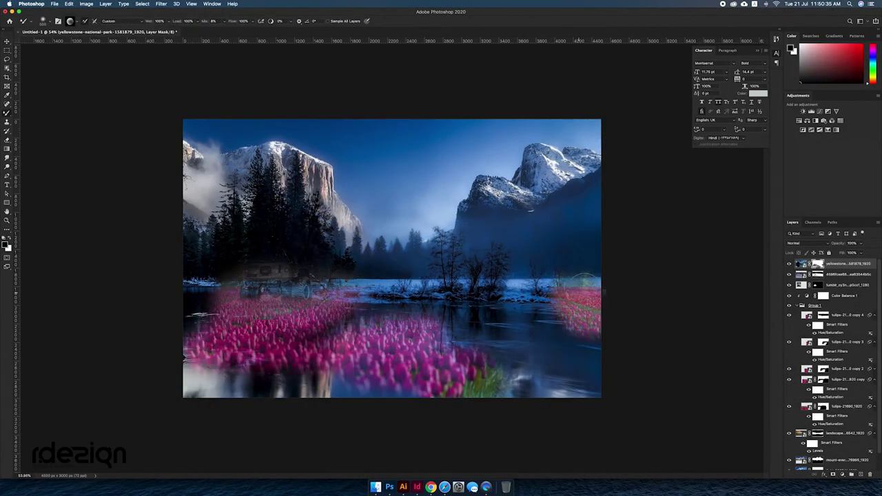
{"action": "mouse_move", "coordinate": [585, 207]}
{"action": "left_mouse_down"}
{"action": "mouse_move", "coordinate": [324, 227]}
{"action": "mouse_move", "coordinate": [241, 207]}
{"action": "mouse_move", "coordinate": [344, 276]}
{"action": "mouse_move", "coordinate": [551, 324]}
{"action": "left_mouse_up"}
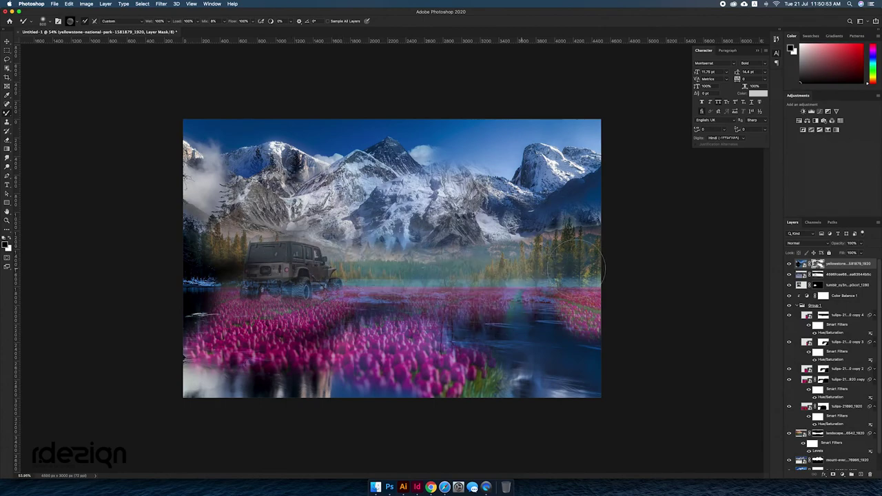
{"action": "mouse_move", "coordinate": [482, 330]}
{"action": "left_mouse_down"}
{"action": "mouse_move", "coordinate": [158, 234]}
{"action": "mouse_move", "coordinate": [266, 110]}
{"action": "left_mouse_up"}
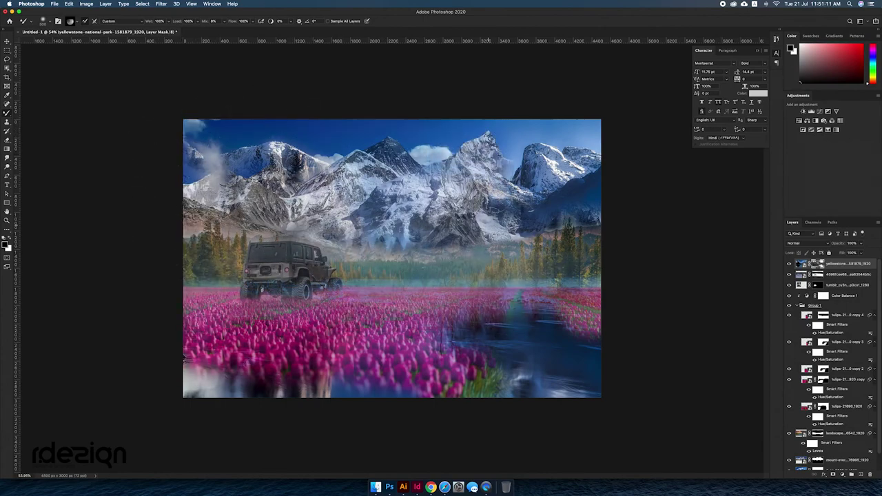
{"action": "mouse_move", "coordinate": [564, 217]}
{"action": "left_mouse_down"}
{"action": "mouse_move", "coordinate": [385, 206]}
{"action": "mouse_move", "coordinate": [216, 148]}
{"action": "left_mouse_up"}
{"action": "key", "text": "x"}
{"action": "key", "text": "v"}
{"action": "scroll", "coordinate": [825, 385], "scroll_direction": "down", "scroll_amount": 2}
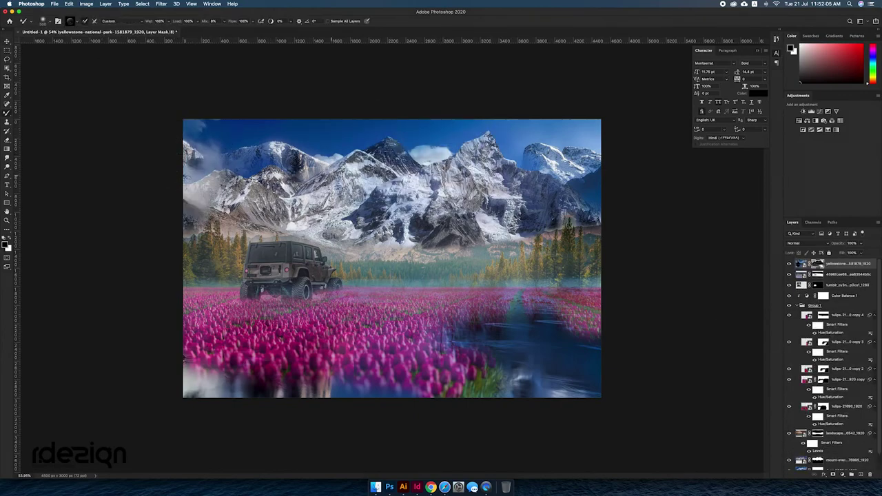
Step: Restore the left-hand pines and cliffs and cover the water and blur with tulips
{"action": "left_click_drag", "start_coordinate": [272, 157], "coordinate": [165, 284]}
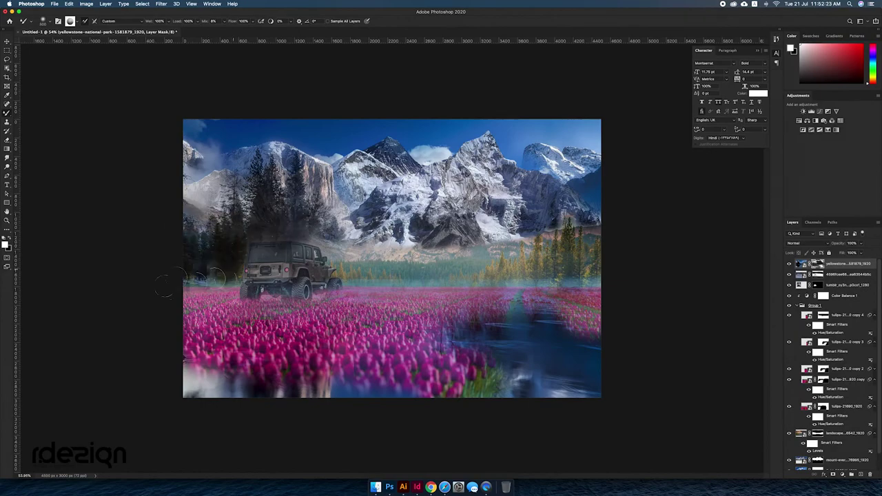
{"action": "left_click_drag", "start_coordinate": [448, 303], "coordinate": [458, 401]}
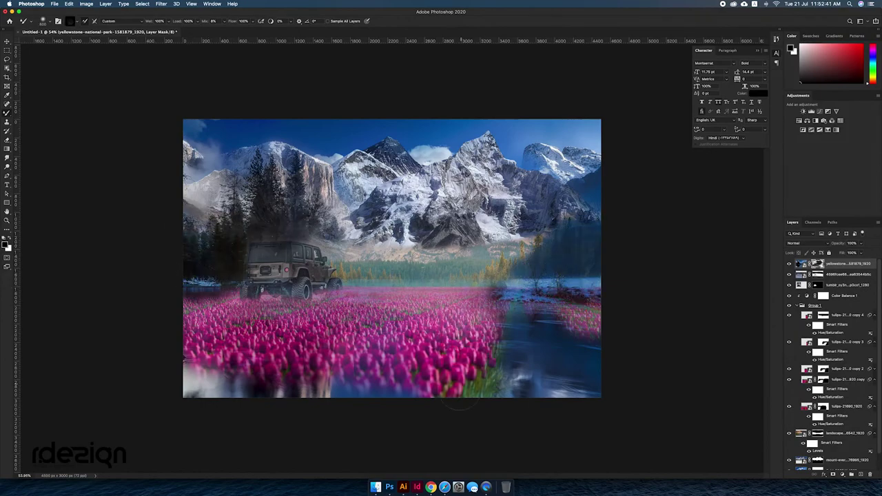
{"action": "left_click_drag", "start_coordinate": [551, 282], "coordinate": [531, 375]}
{"action": "left_click_drag", "start_coordinate": [358, 403], "coordinate": [207, 331]}
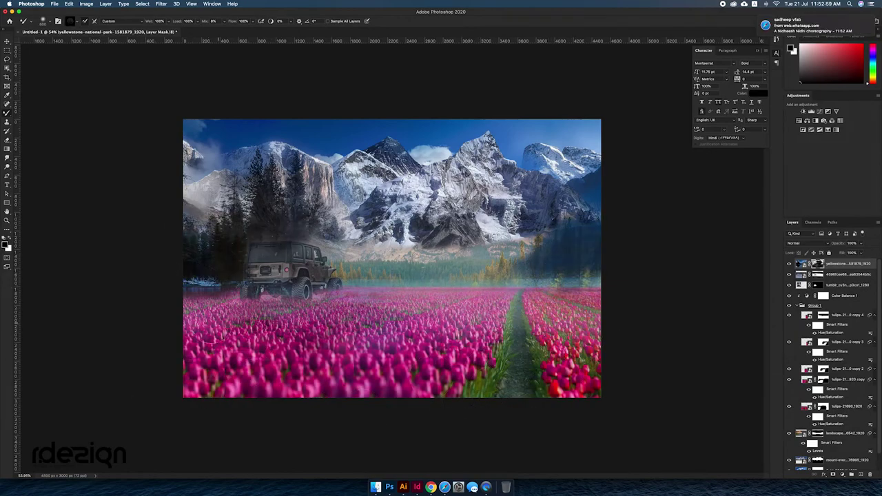
Step: Target the Yellowstone layer's mask and invert it to show the whole lake scene
{"action": "left_click", "coordinate": [817, 285]}
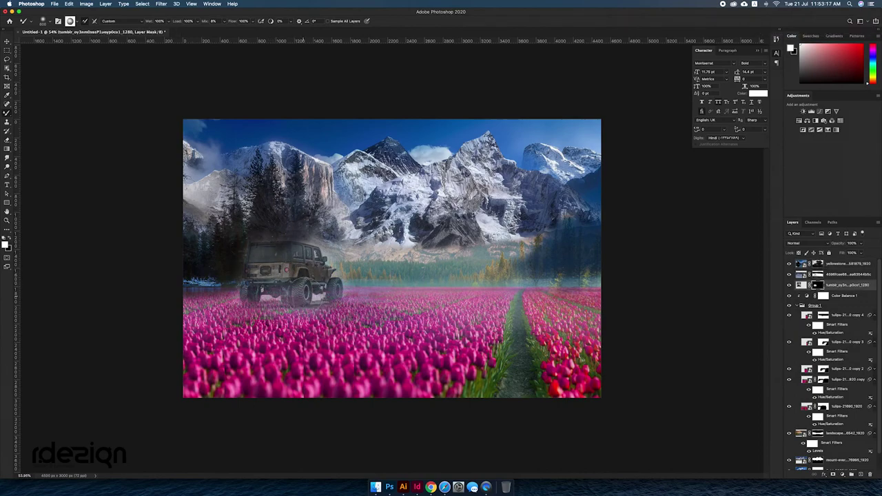
{"action": "left_click", "coordinate": [837, 264]}
{"action": "left_click", "coordinate": [69, 4]}
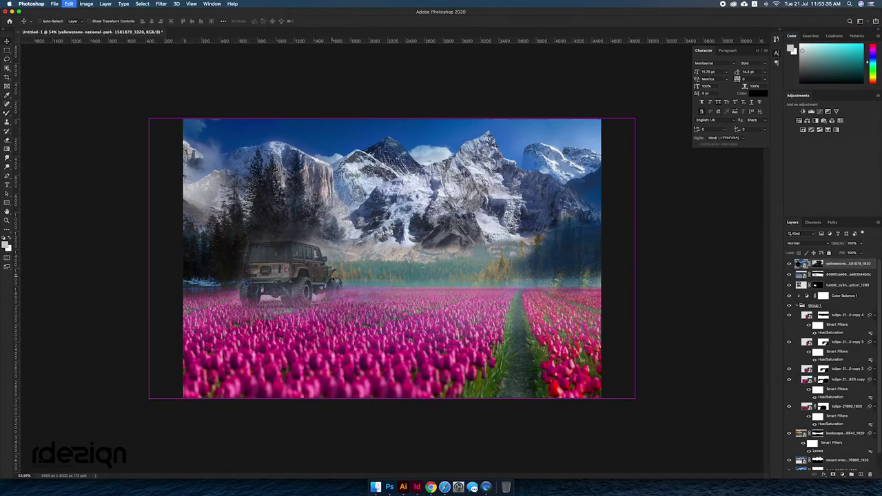
{"action": "left_click", "coordinate": [817, 264]}
{"action": "key", "text": "b"}
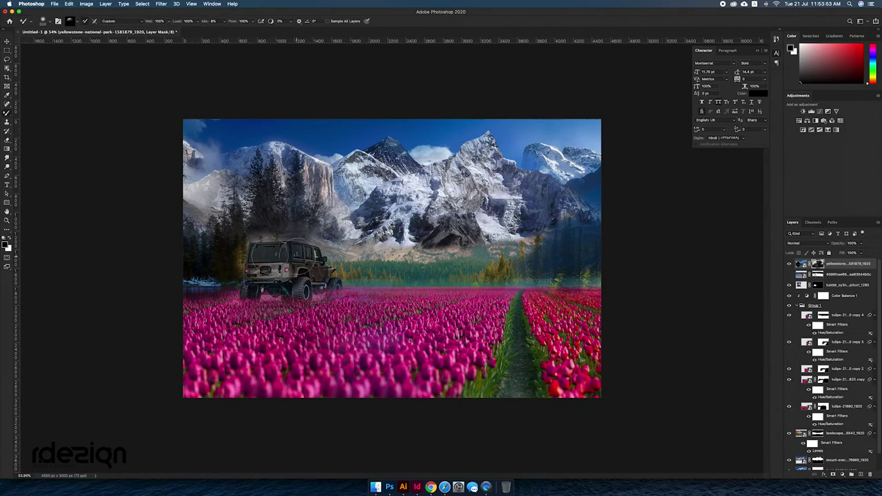
{"action": "key", "text": "ctrl+i"}
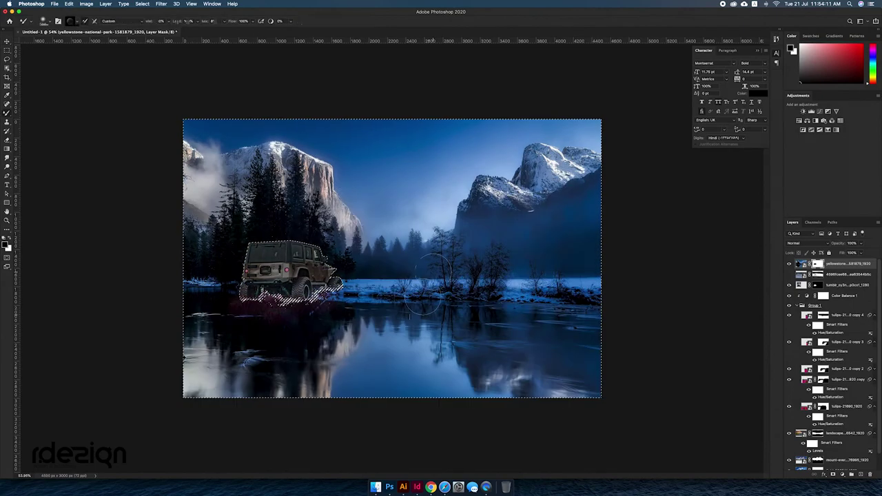
Step: With a large soft brush, reveal the tulip field, a snowy peak and the mountain range
{"action": "right_click", "coordinate": [424, 283]}
{"action": "left_click", "coordinate": [610, 255]}
{"action": "mouse_move", "coordinate": [124, 349]}
{"action": "left_mouse_down"}
{"action": "mouse_move", "coordinate": [626, 337]}
{"action": "mouse_move", "coordinate": [172, 314]}
{"action": "left_mouse_up"}
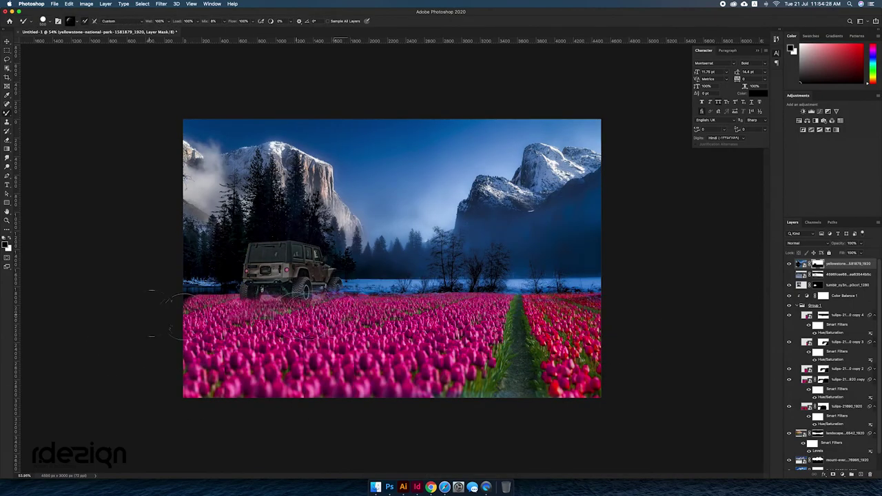
{"action": "left_click_drag", "start_coordinate": [410, 150], "coordinate": [381, 160]}
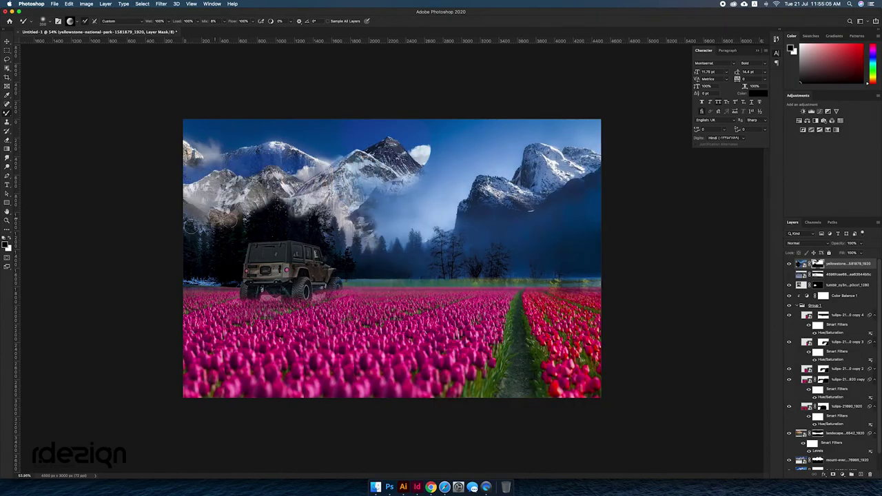
{"action": "mouse_move", "coordinate": [206, 222]}
{"action": "left_mouse_down"}
{"action": "mouse_move", "coordinate": [398, 206]}
{"action": "mouse_move", "coordinate": [475, 166]}
{"action": "mouse_move", "coordinate": [522, 262]}
{"action": "left_mouse_up"}
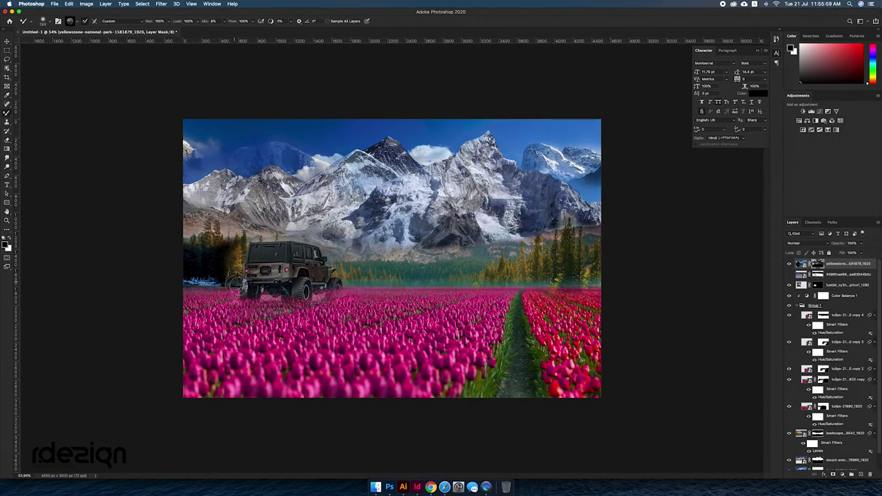
Step: Select the jeep layer and pick a different brush shape
{"action": "key", "text": "v"}
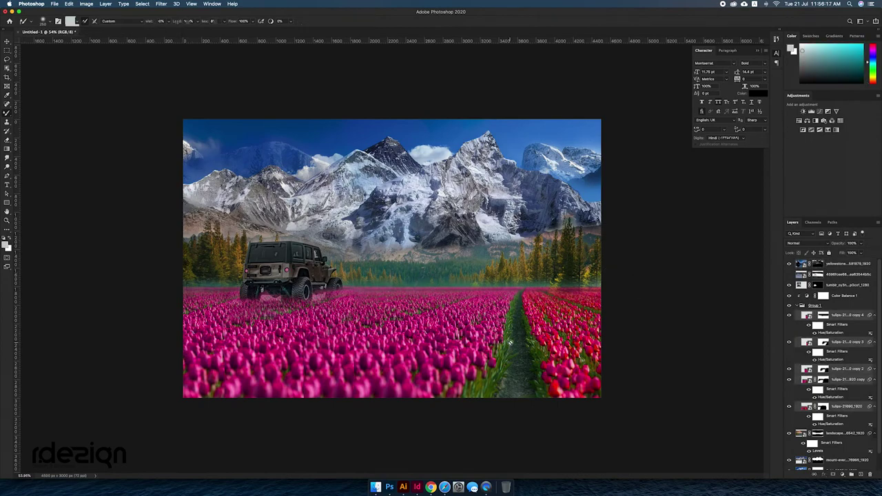
{"action": "left_click", "coordinate": [270, 283]}
{"action": "scroll", "coordinate": [270, 283], "scroll_direction": "up", "scroll_amount": 3}
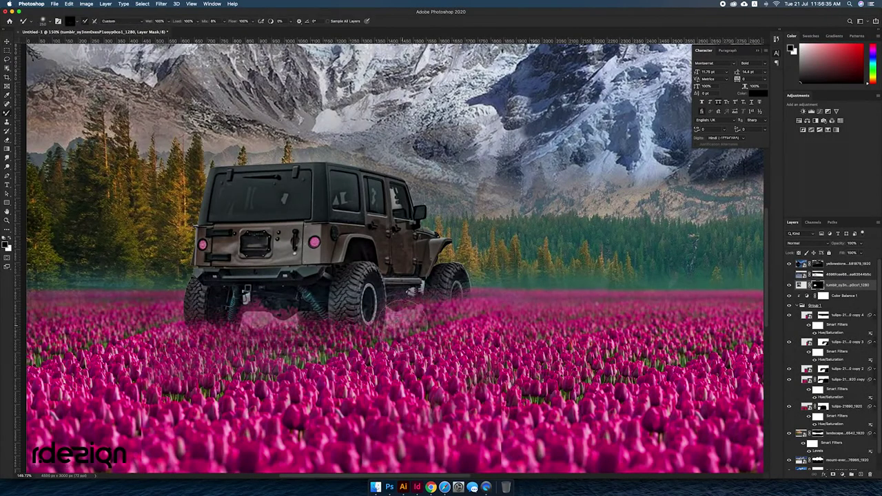
{"action": "right_click", "coordinate": [468, 184]}
{"action": "left_click", "coordinate": [580, 338]}
{"action": "key", "text": "Return"}
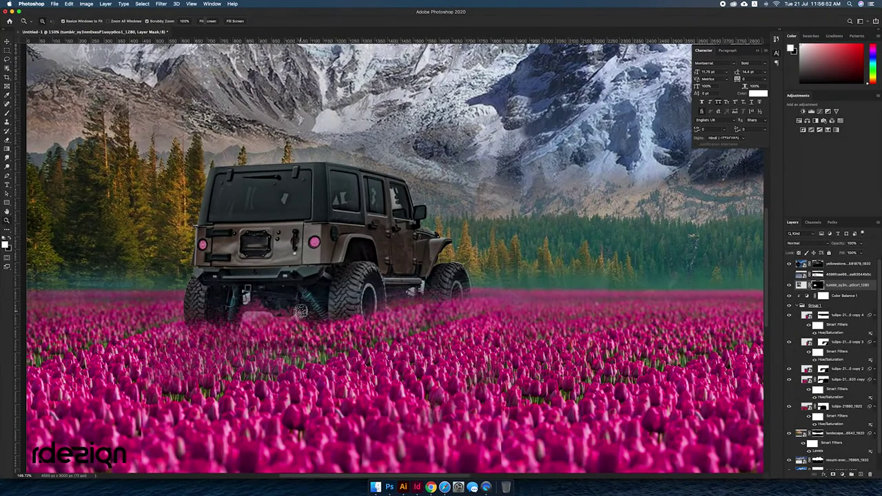
Step: Smudge a dust trail under the jeep at 24% strength, then undo the smudge strokes
{"action": "right_click", "coordinate": [299, 311]}
{"action": "key", "text": "Return"}
{"action": "left_click_drag", "start_coordinate": [300, 311], "coordinate": [250, 309]}
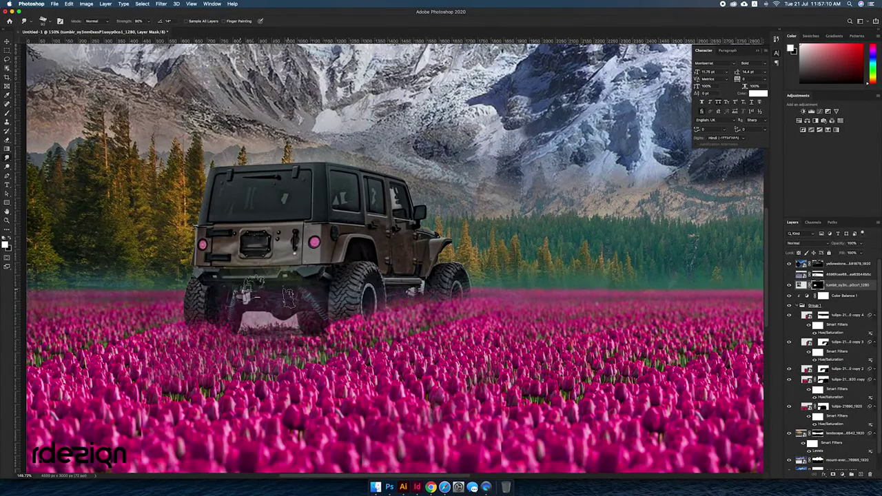
{"action": "right_click", "coordinate": [286, 184]}
{"action": "key", "text": "Return"}
{"action": "key", "text": "2"}
{"action": "key", "text": "4"}
{"action": "key", "text": "super+z"}
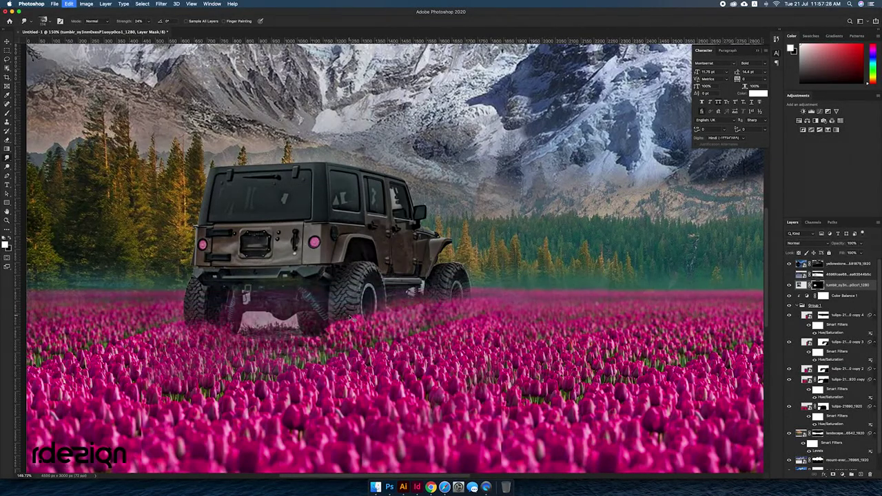
{"action": "key", "text": "super+z"}
Step: Paint black with a soft pastel brush to remove the white mist under the jeep
{"action": "double_click", "coordinate": [544, 339]}
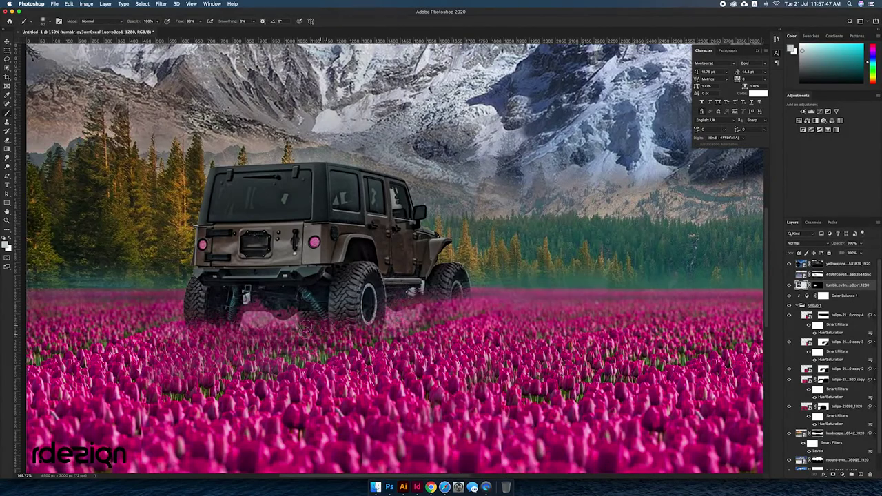
{"action": "key", "text": "x"}
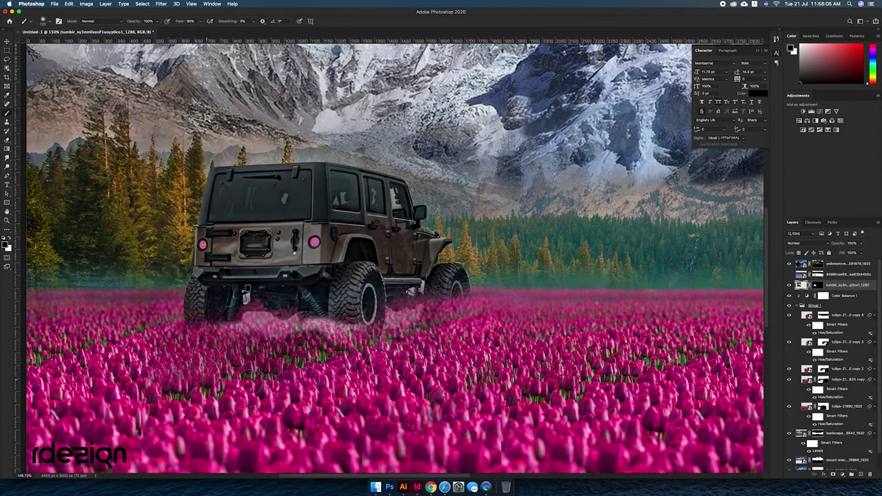
{"action": "left_click_drag", "start_coordinate": [307, 342], "coordinate": [376, 349]}
{"action": "key", "text": "super+0"}
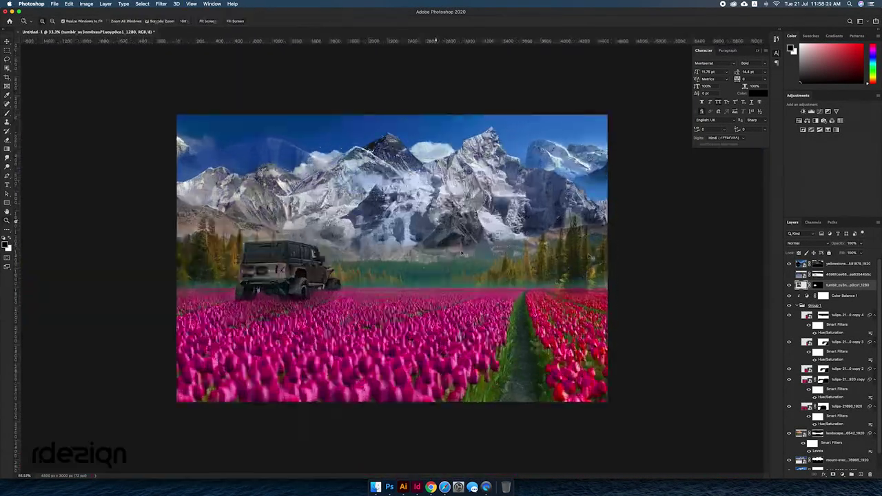
Step: Place the butterfly meadow image, mask out its flowers, and move the butterflies into the tulips
{"action": "key", "text": "Return"}
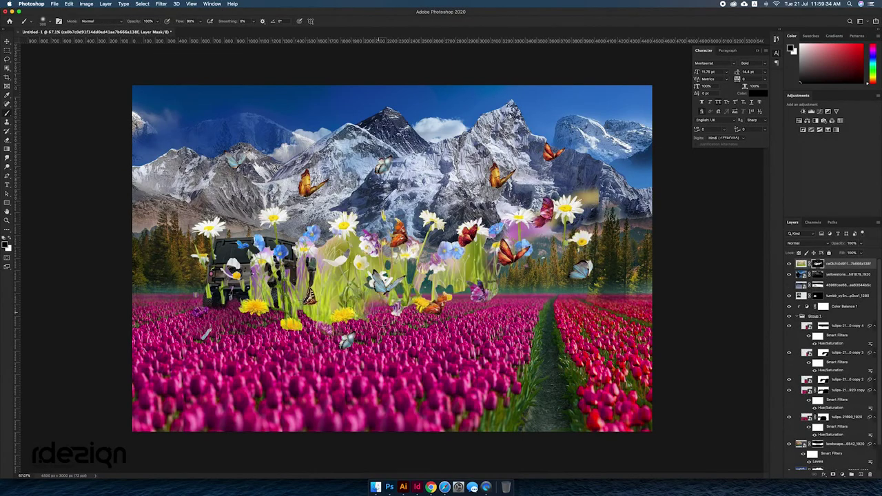
{"action": "left_click_drag", "start_coordinate": [344, 275], "coordinate": [455, 234]}
{"action": "left_click_drag", "start_coordinate": [427, 276], "coordinate": [537, 207]}
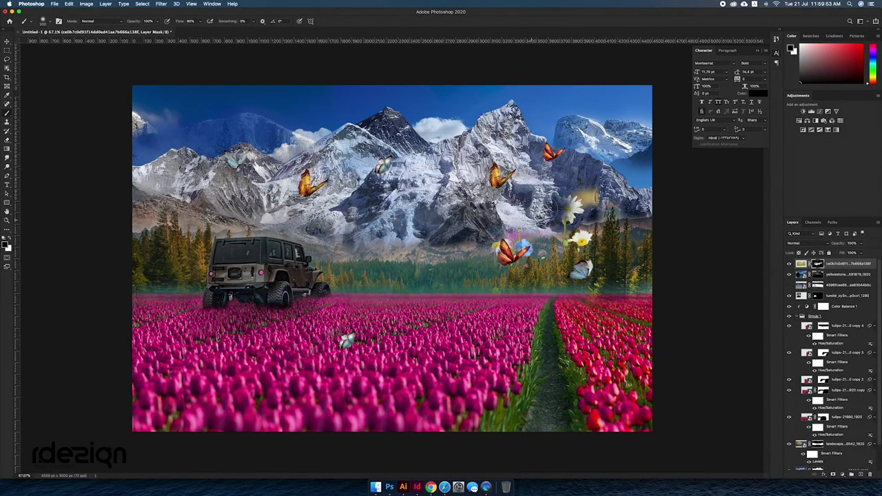
{"action": "left_click_drag", "start_coordinate": [344, 275], "coordinate": [344, 441]}
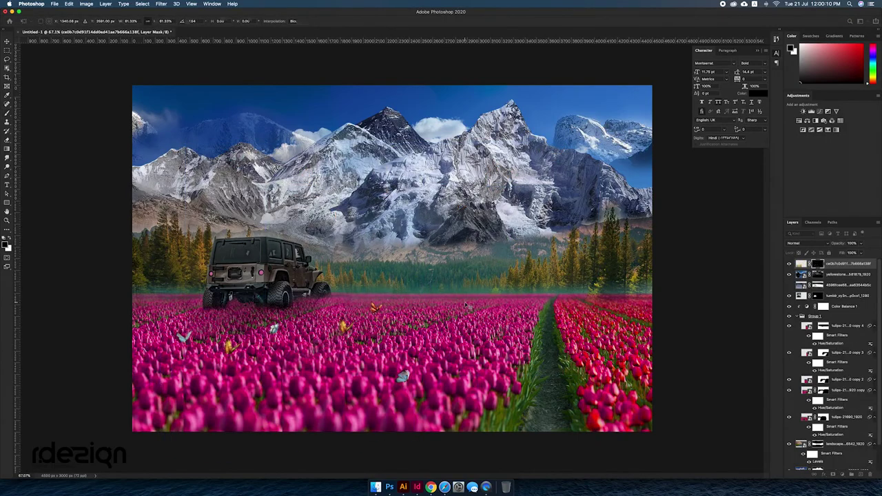
{"action": "key", "text": "Return"}
Step: Adjust the butterflies' Levels, then commit the logo's placement and set it to Screen blend mode
{"action": "key", "text": "ctrl+l"}
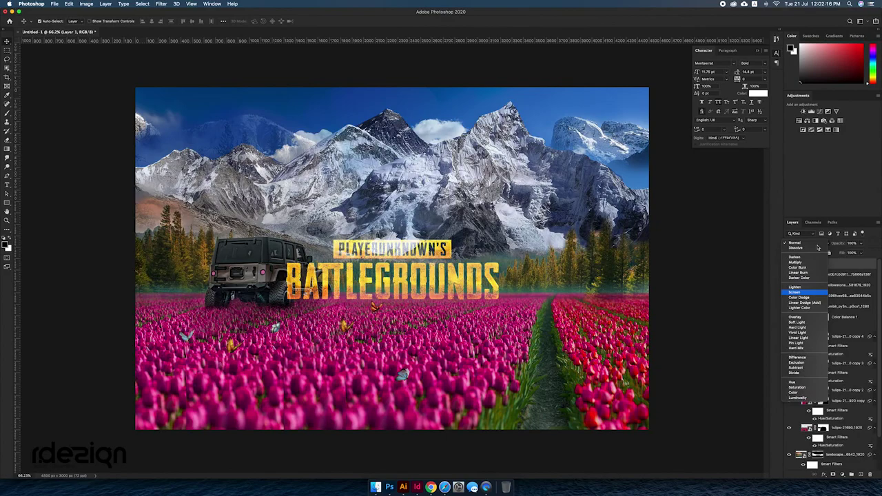
{"action": "key", "text": "Return"}
{"action": "left_click", "coordinate": [804, 243]}
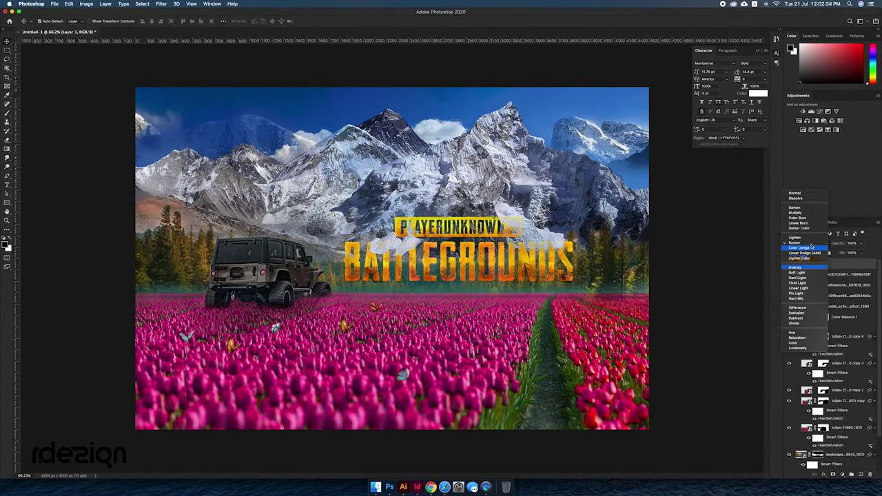
{"action": "left_click", "coordinate": [810, 243]}
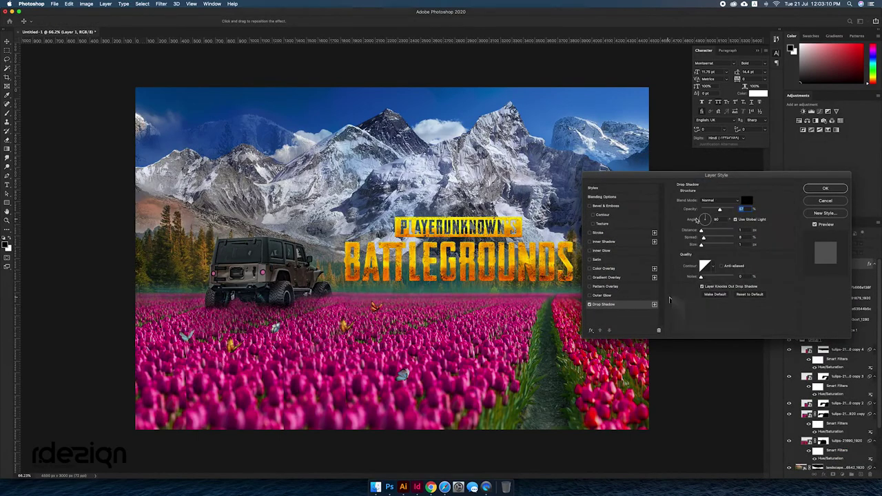
Step: Confirm the logo's drop shadow and nudge the logo slightly lower on the poster
{"action": "key", "text": "Return"}
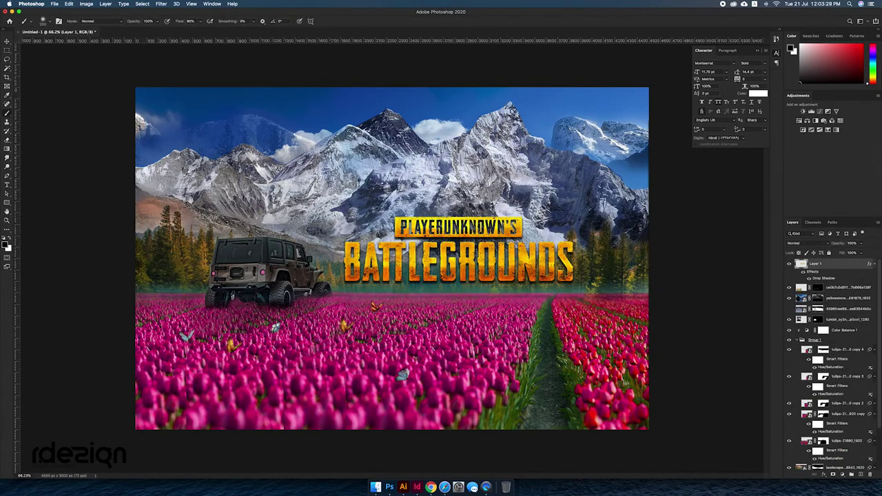
{"action": "key", "text": "v"}
{"action": "left_click_drag", "start_coordinate": [471, 279], "coordinate": [471, 295]}
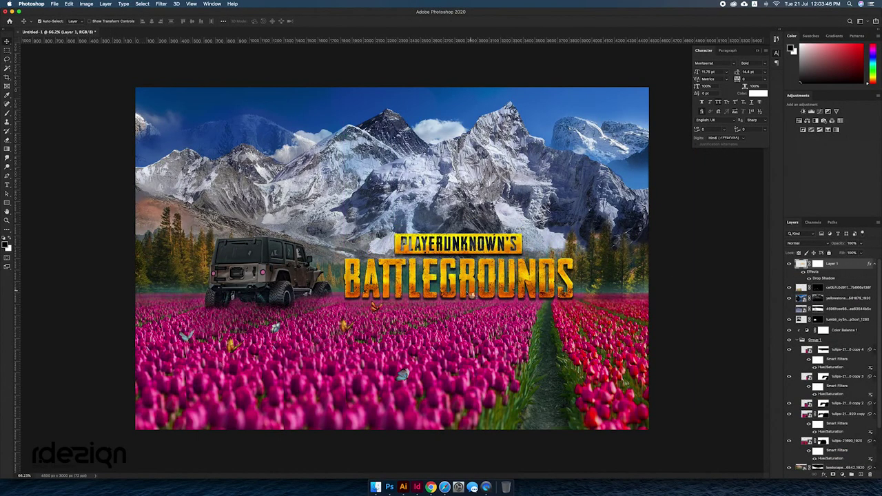
Step: Apply Hue/Saturation to the jeep, then merge all poster layers into one new layer
{"action": "left_click", "coordinate": [646, 298]}
{"action": "key", "text": "ctrl+u"}
{"action": "key", "text": "Return"}
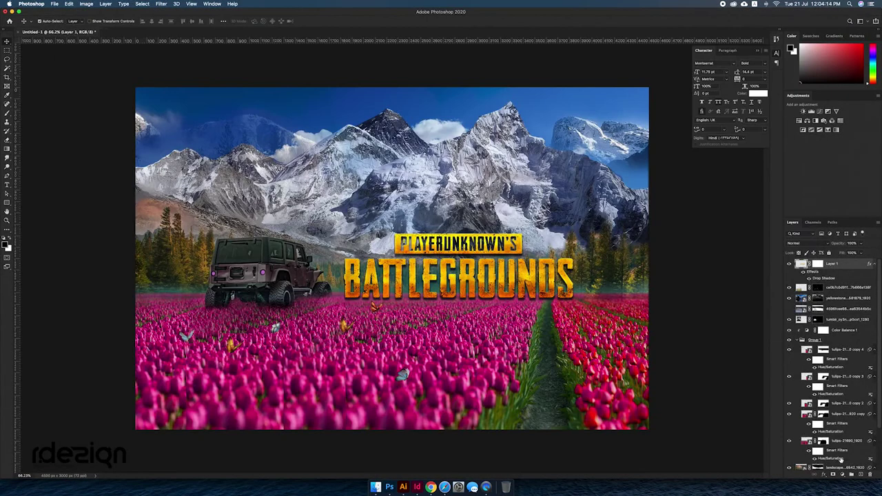
{"action": "left_click", "coordinate": [801, 298]}
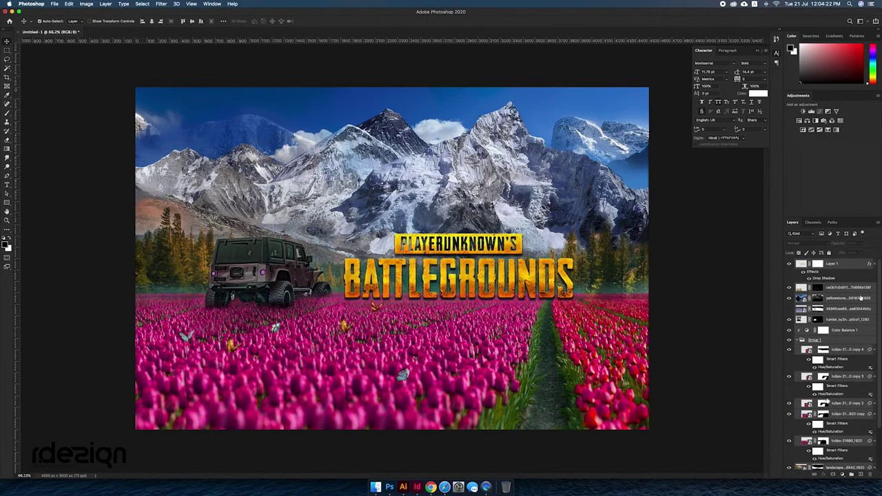
{"action": "key", "text": "ctrl+e"}
Step: Colour-grade the merged layer with the Camera Raw Filter, warming it and raising contrast
{"action": "left_click", "coordinate": [161, 3]}
{"action": "left_click", "coordinate": [185, 63]}
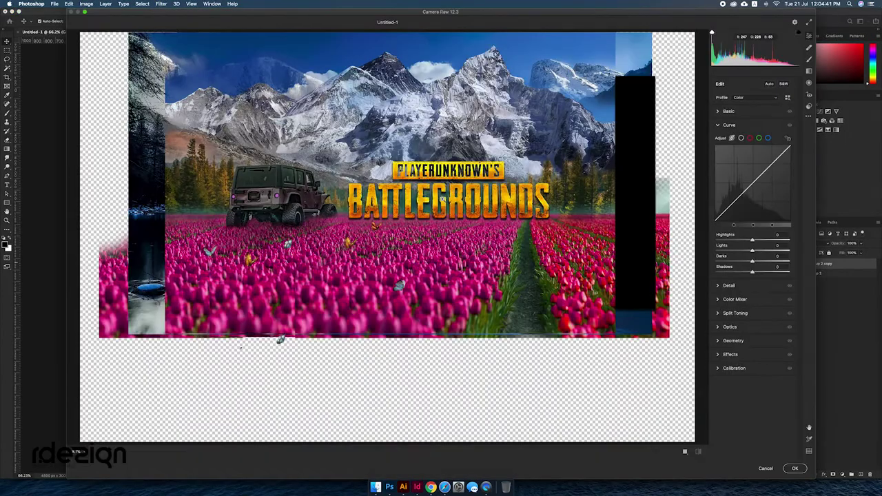
{"action": "key", "text": "Return"}
{"action": "left_click", "coordinate": [161, 4]}
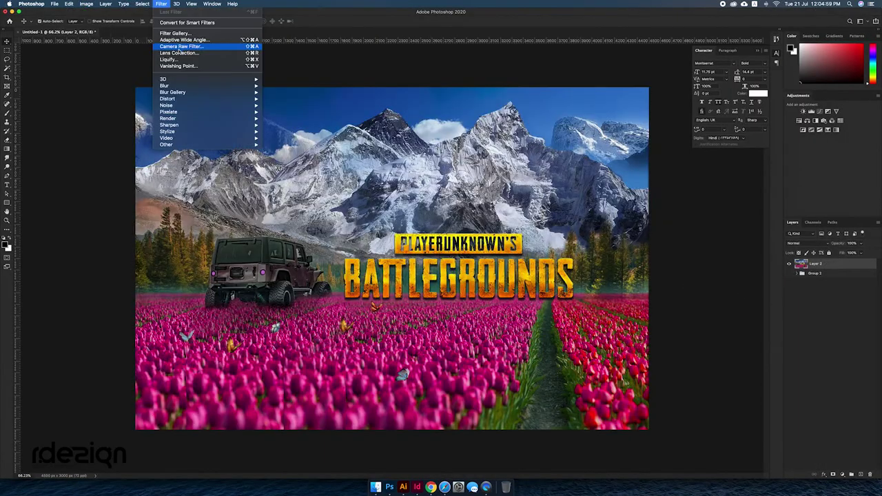
{"action": "left_click", "coordinate": [185, 64]}
{"action": "left_click_drag", "start_coordinate": [752, 138], "coordinate": [758, 182]}
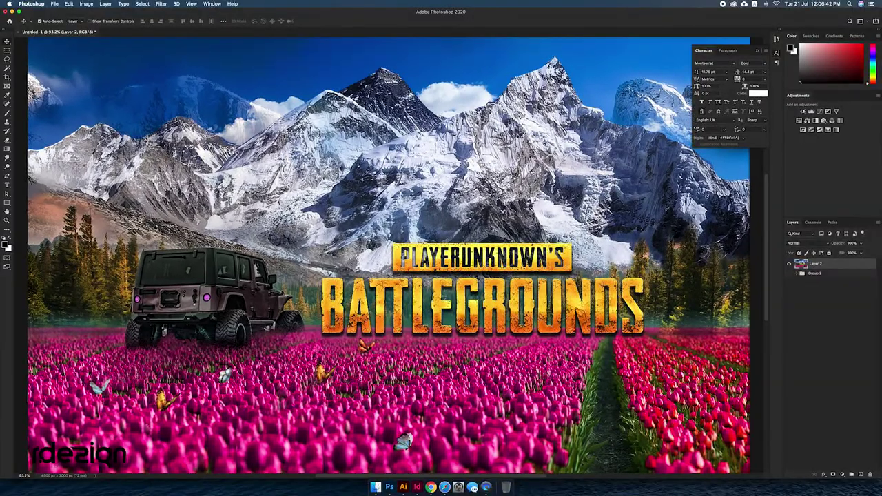
{"action": "key", "text": "super+minus"}
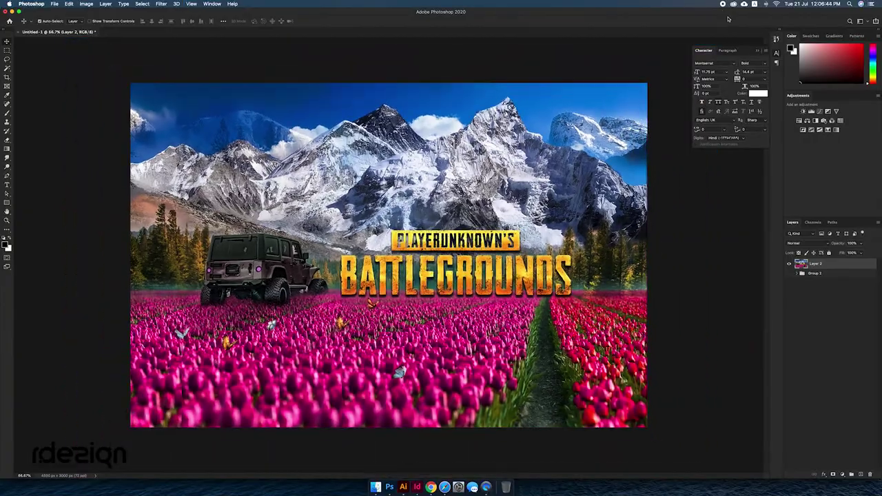